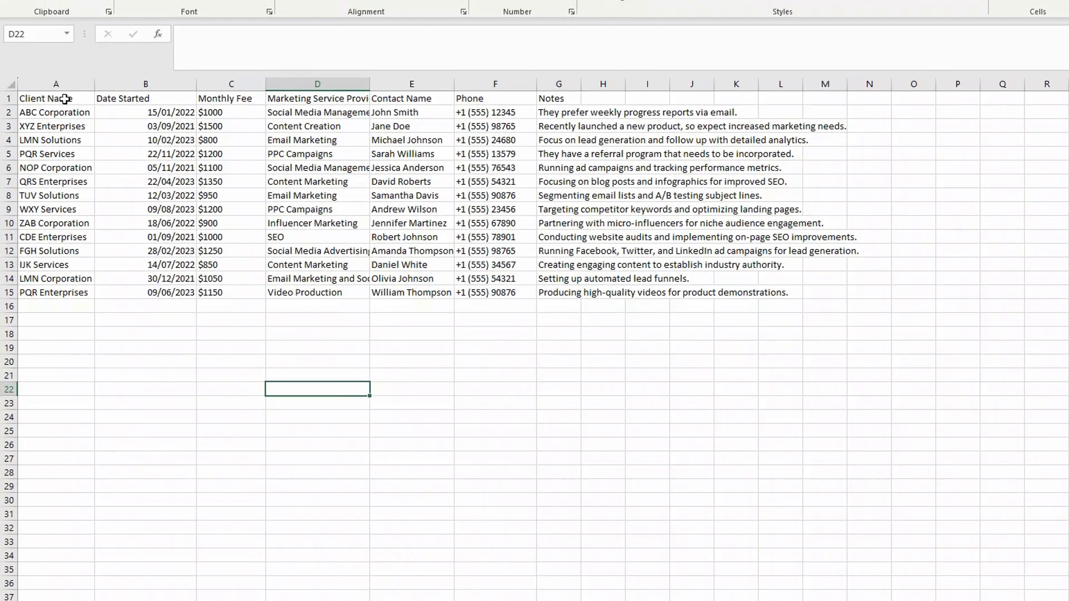
# Bold the header row cells A1:G1, Client Name through Notes, in Excel.
pyautogui.moveTo(50, 154); pyautogui.dragTo(120, 154)
pyautogui.moveTo(154, 96); pyautogui.dragTo(559, 97)
pyautogui.hotkey('ctrl', 'b')
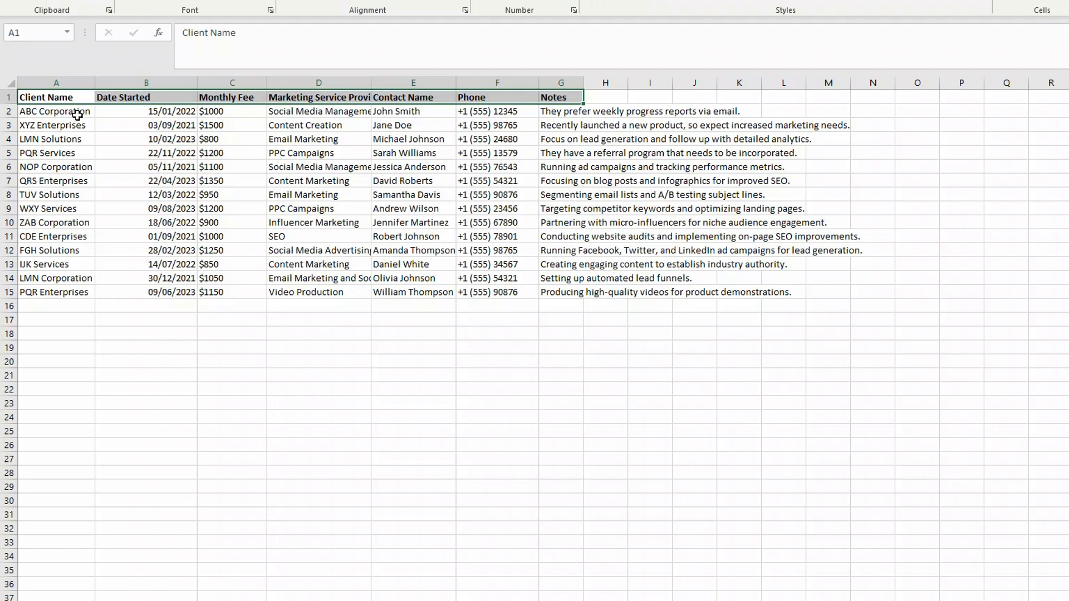
pyautogui.click(159, 123)
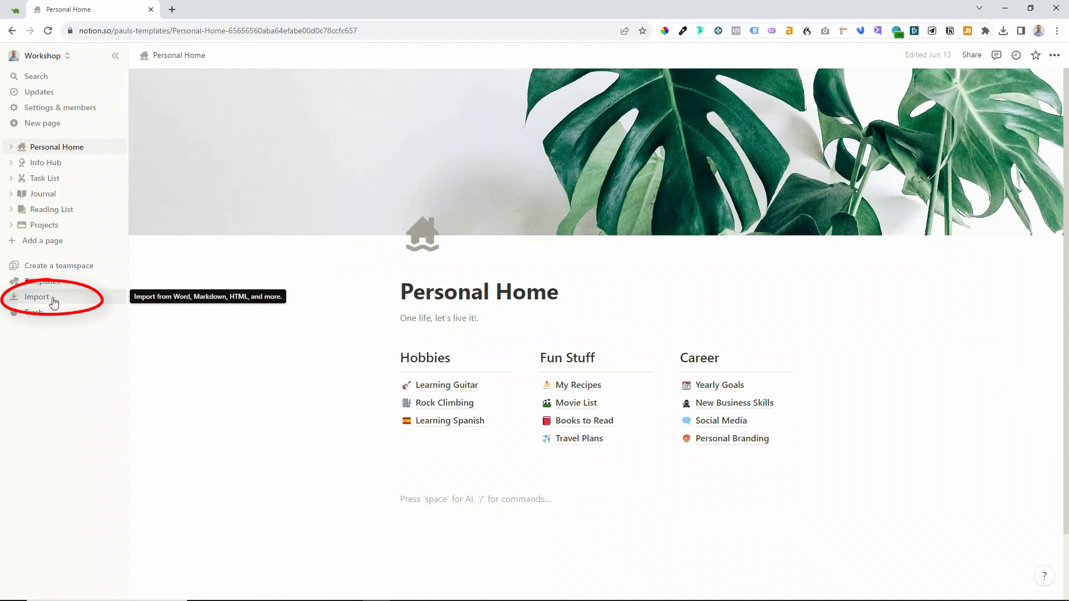
# Import the Client Data 1 CSV file into Notion as a new database page.
pyautogui.click(52, 302)
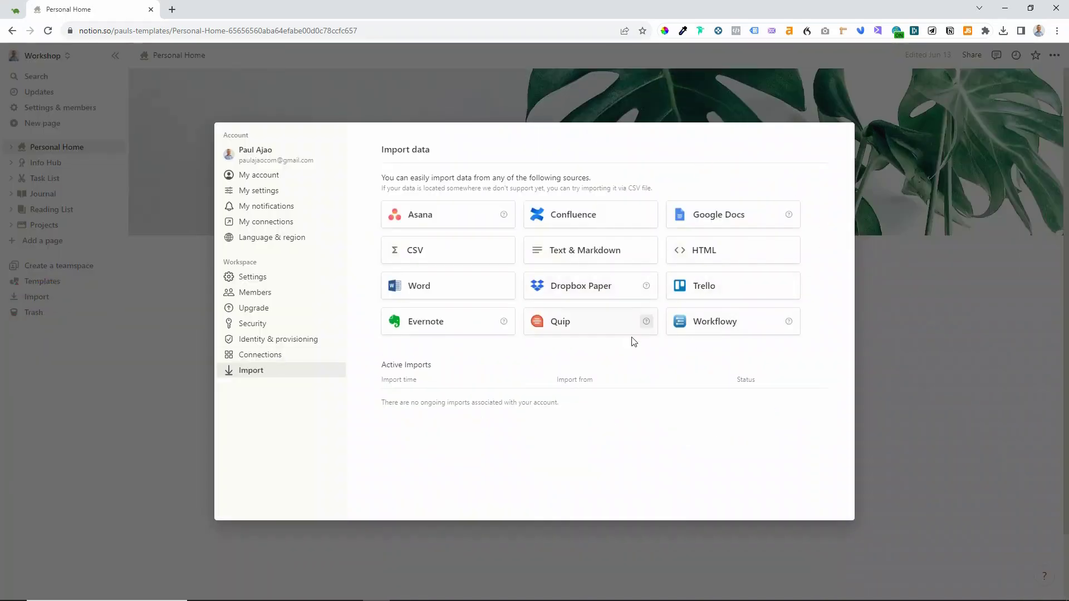
pyautogui.click(438, 256)
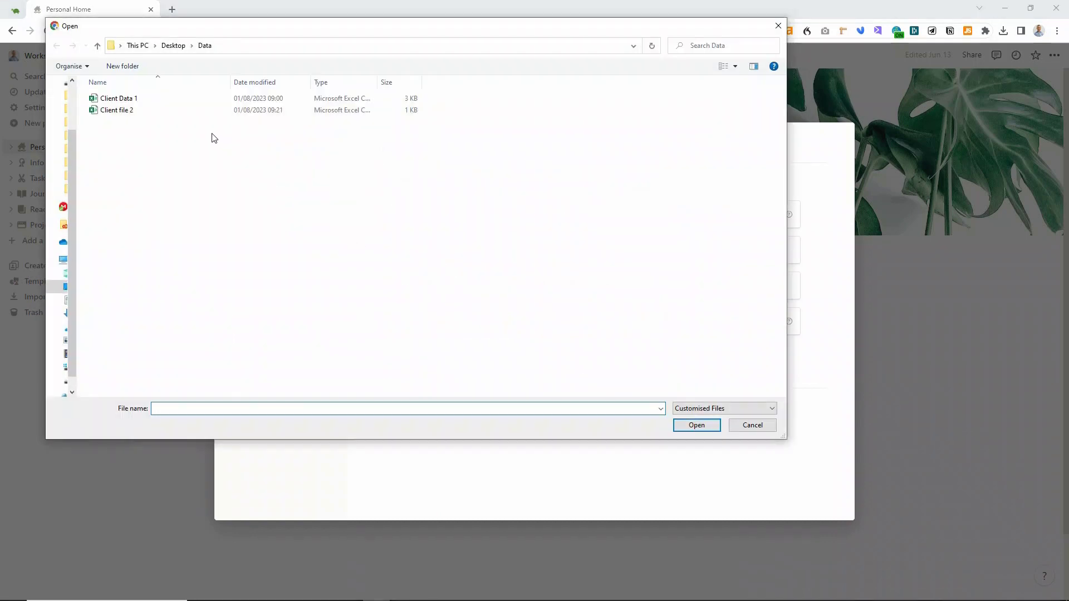
pyautogui.click(141, 99)
pyautogui.click(686, 426)
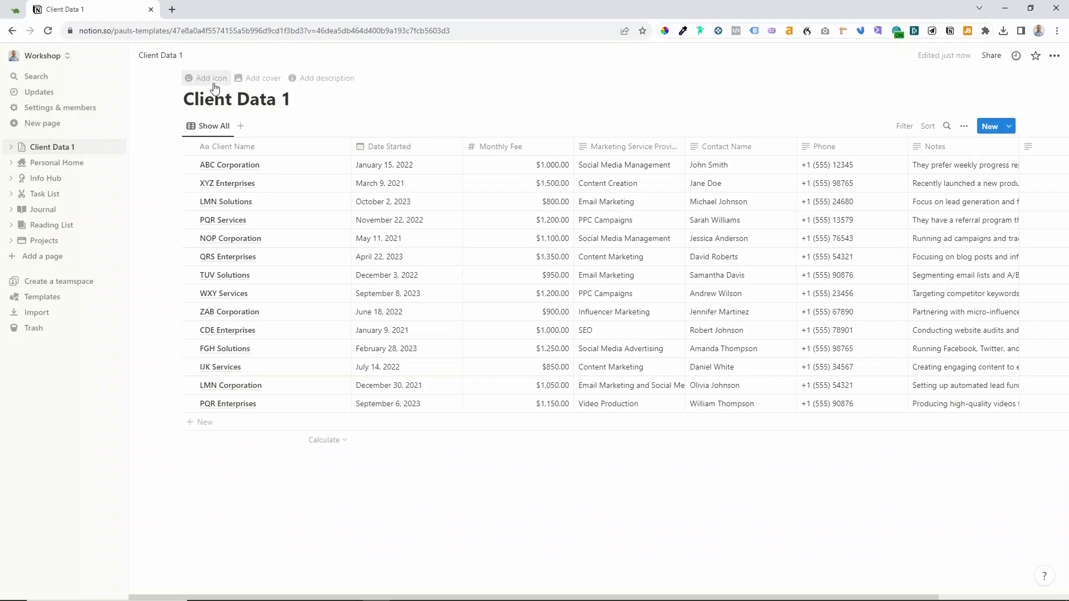
# Add a city-skyline emoji icon beside the Client Data 1 page title.
pyautogui.click(207, 78)
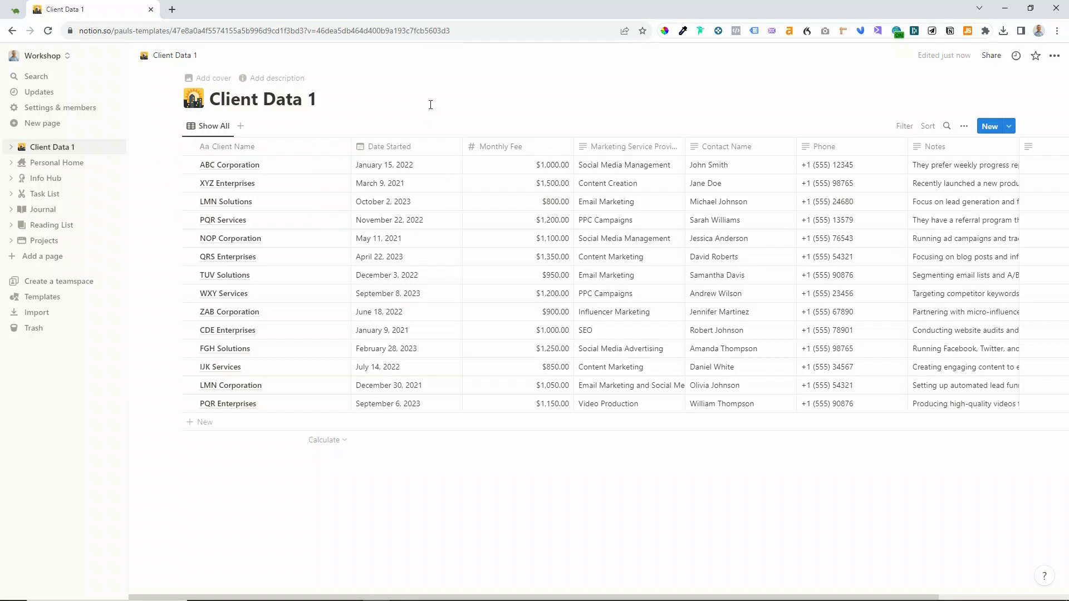
# Switch the Date Started date format to Month/Day/Year, then back to Full date.
pyautogui.click(402, 150)
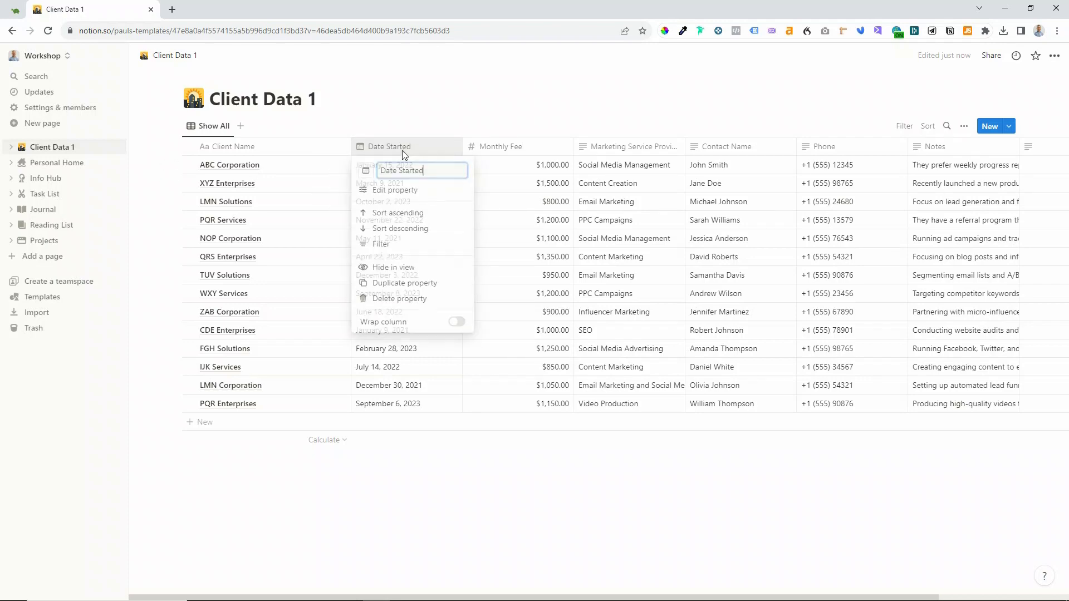
pyautogui.click(394, 190)
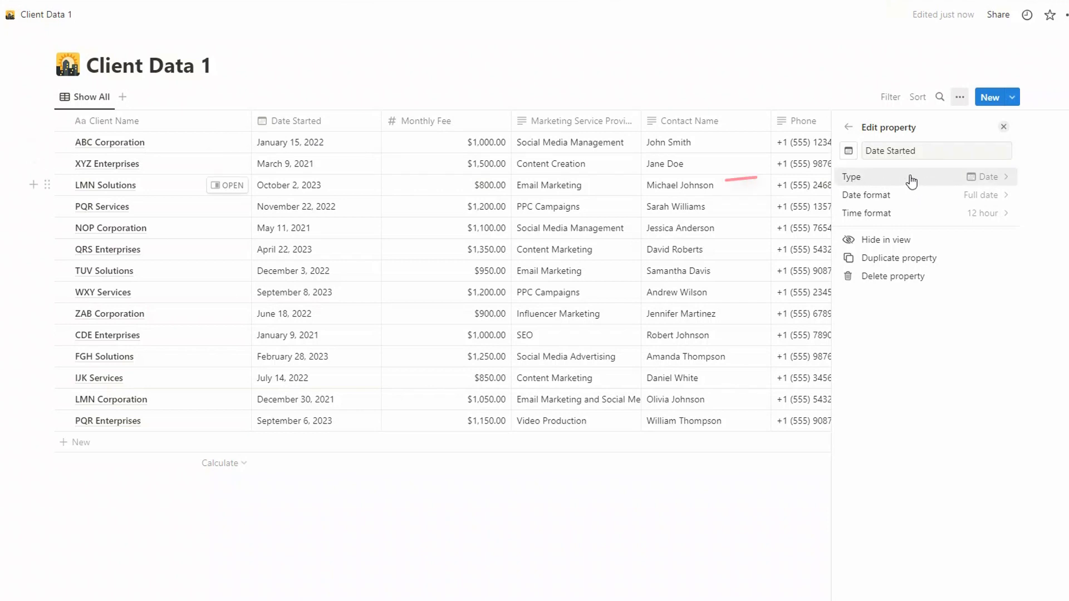
pyautogui.click(992, 196)
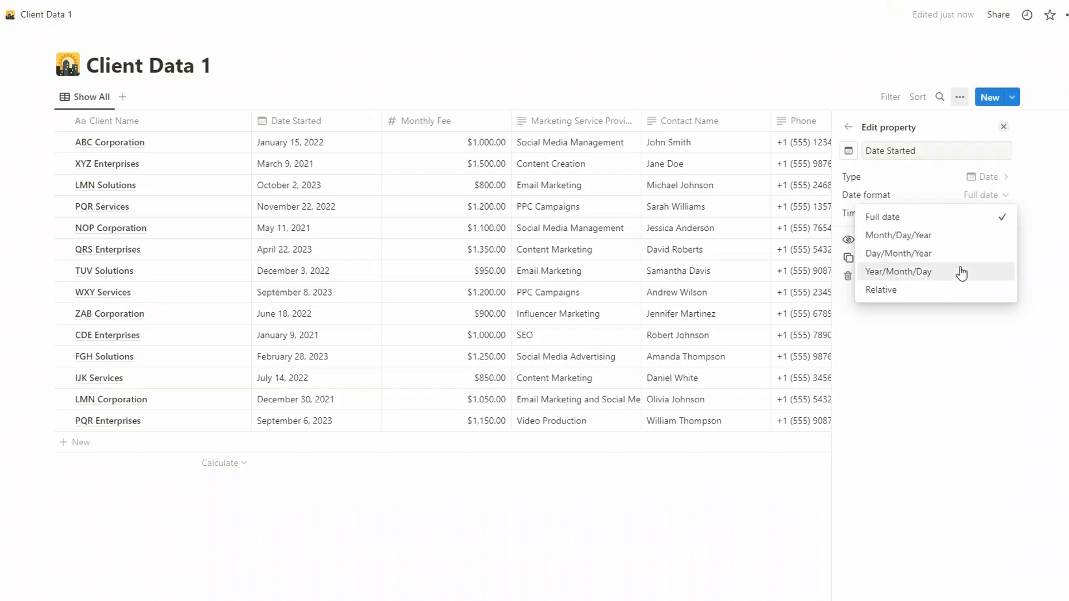
pyautogui.click(946, 236)
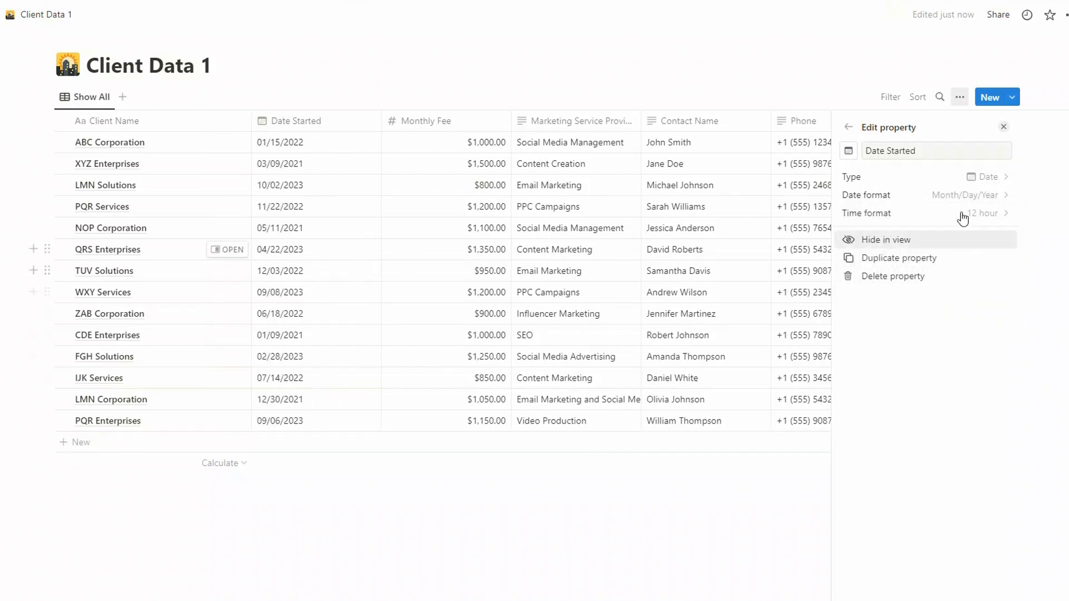
pyautogui.click(988, 194)
pyautogui.click(1012, 221)
pyautogui.click(1063, 209)
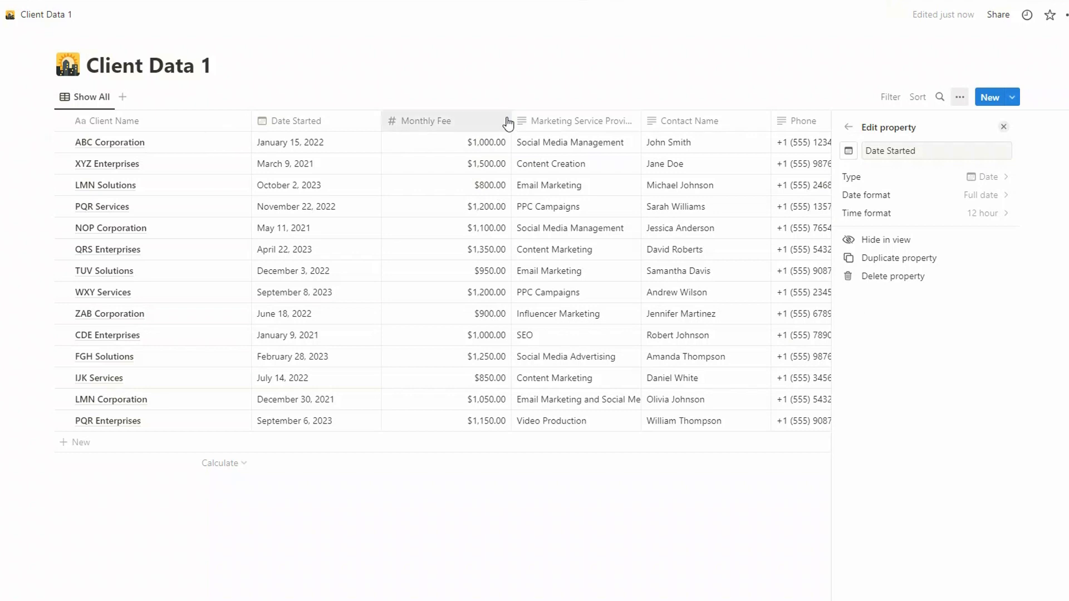
# Narrow the Monthly Fee column, check its property settings, and widen Marketing Service Provided.
pyautogui.moveTo(511, 118); pyautogui.dragTo(461, 119)
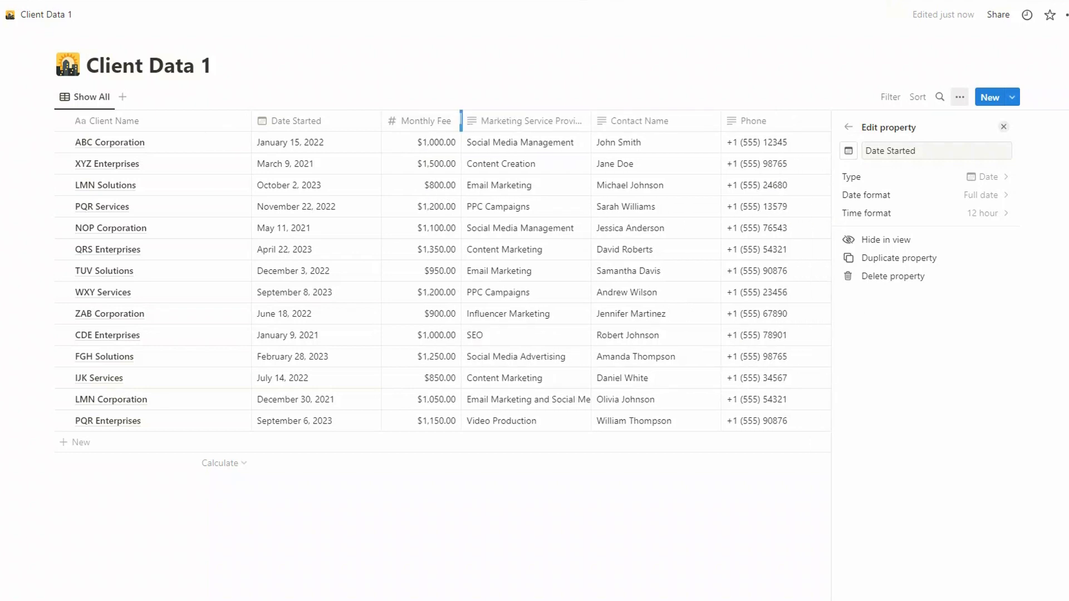
pyautogui.click(433, 126)
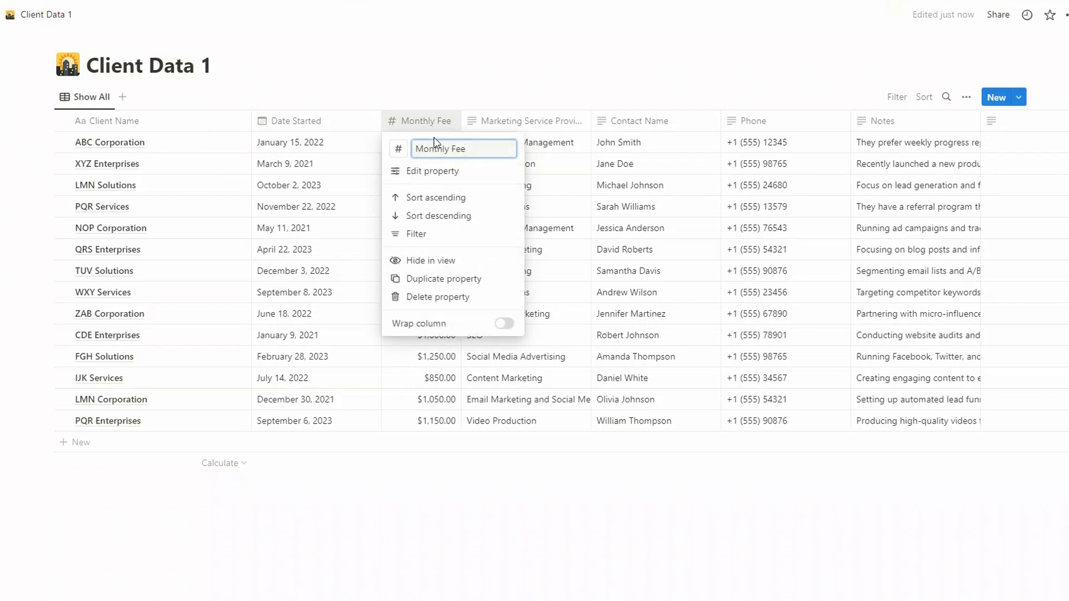
pyautogui.click(437, 172)
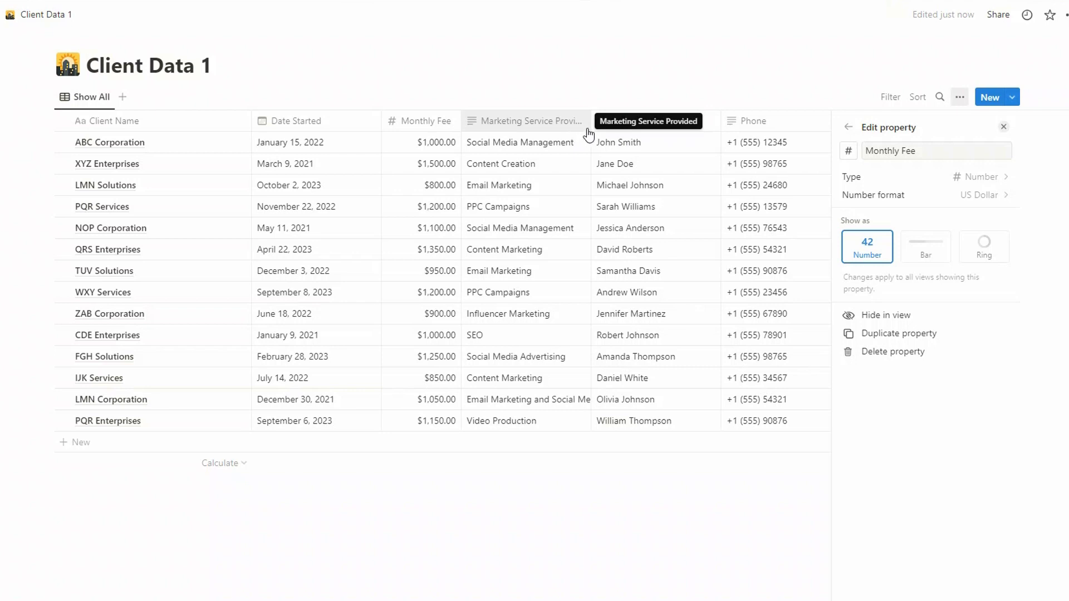
pyautogui.moveTo(590, 121); pyautogui.dragTo(626, 121)
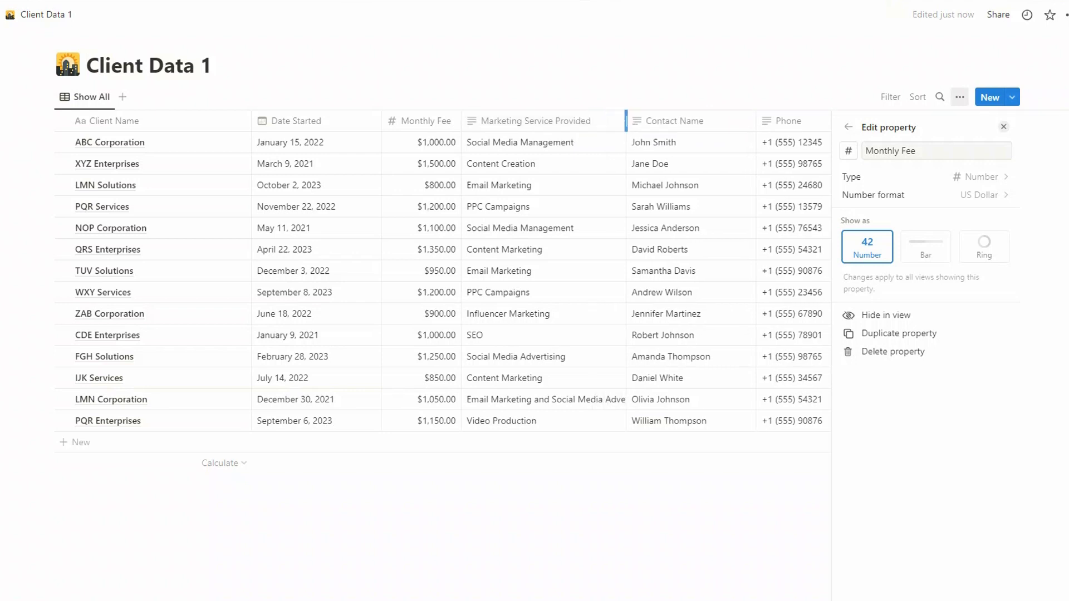
# Change the Marketing Service Provided property type to Multi-select.
pyautogui.click(588, 122)
pyautogui.click(524, 175)
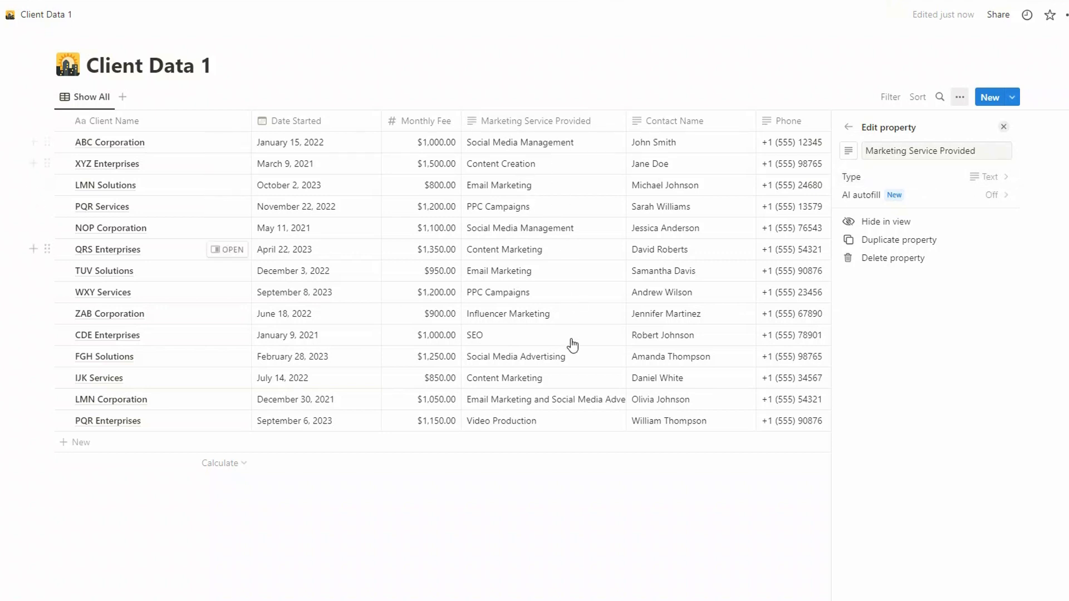
pyautogui.click(981, 177)
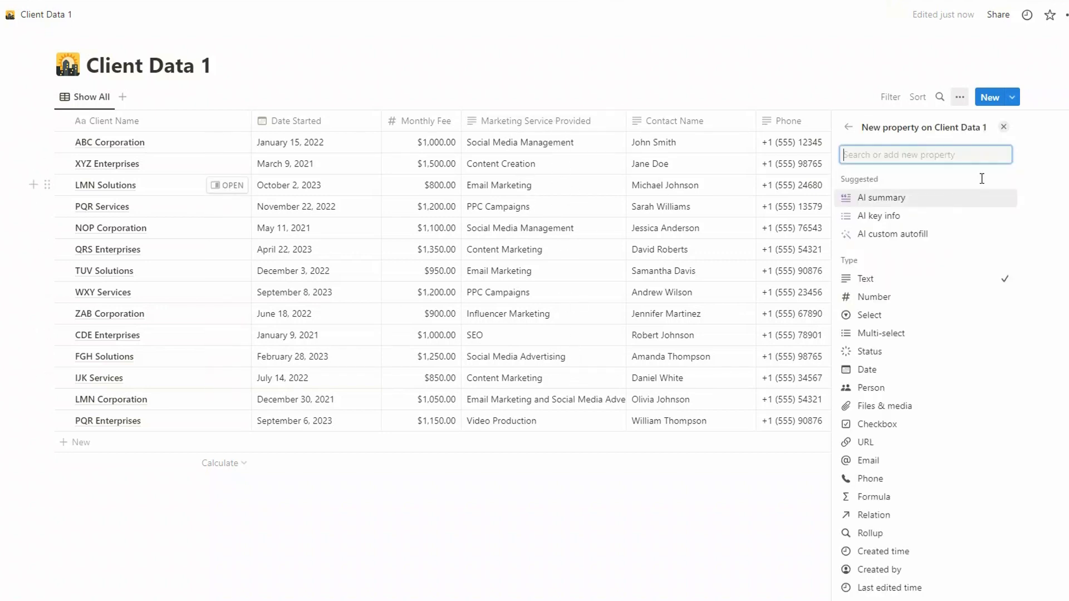
pyautogui.click(901, 336)
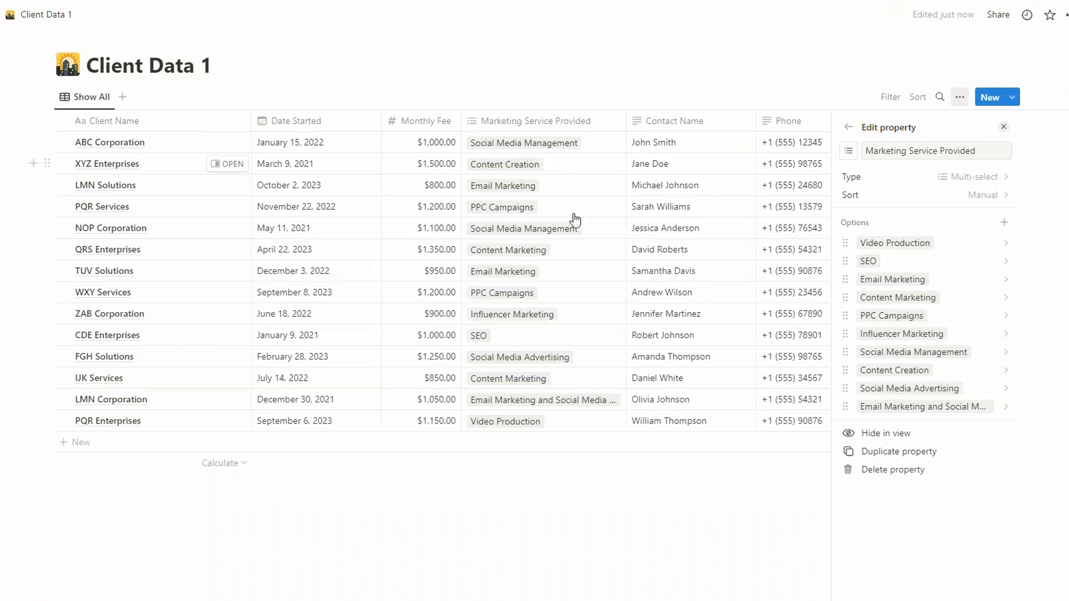
pyautogui.moveTo(828, 205)
pyautogui.mouseDown()
pyautogui.moveTo(969, 432)
pyautogui.moveTo(1037, 203)
pyautogui.mouseUp()
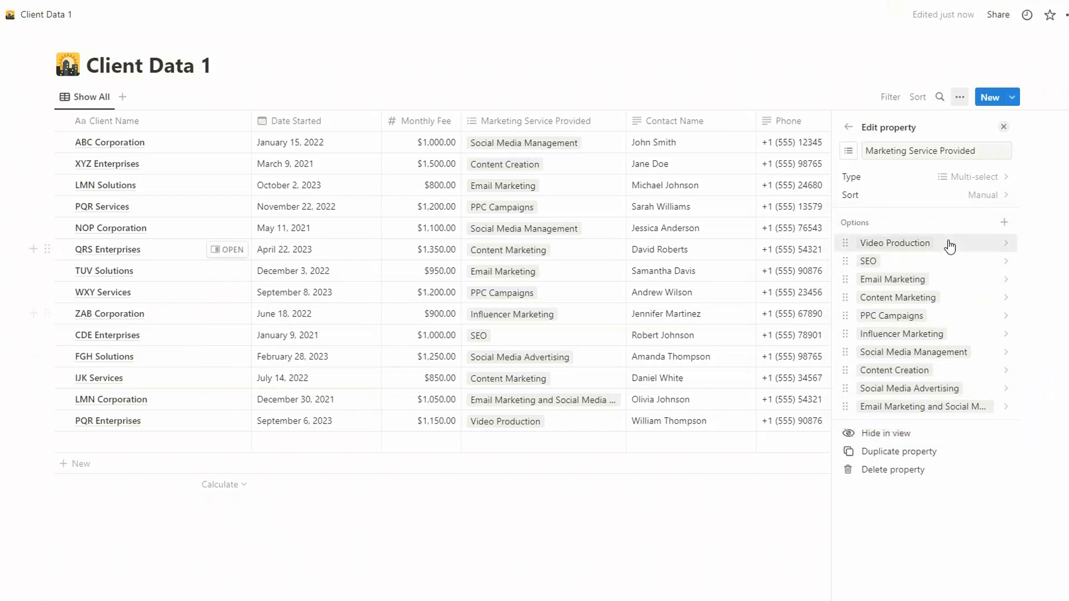
# Colour the Email Marketing tags orange and the Social Media Management tags green.
pyautogui.click(1006, 281)
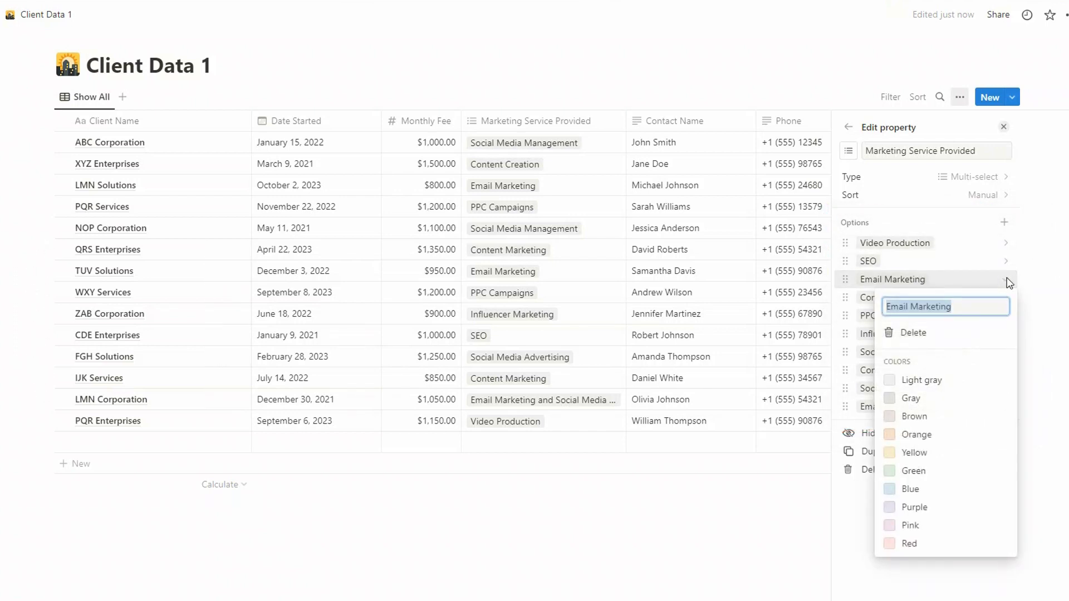
pyautogui.click(926, 438)
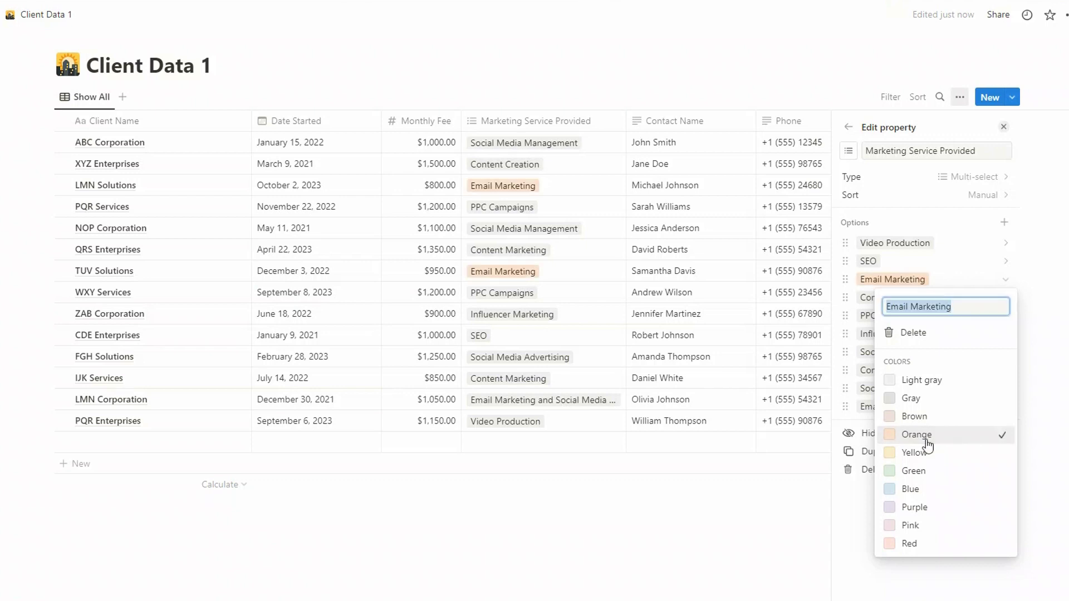
pyautogui.click(781, 526)
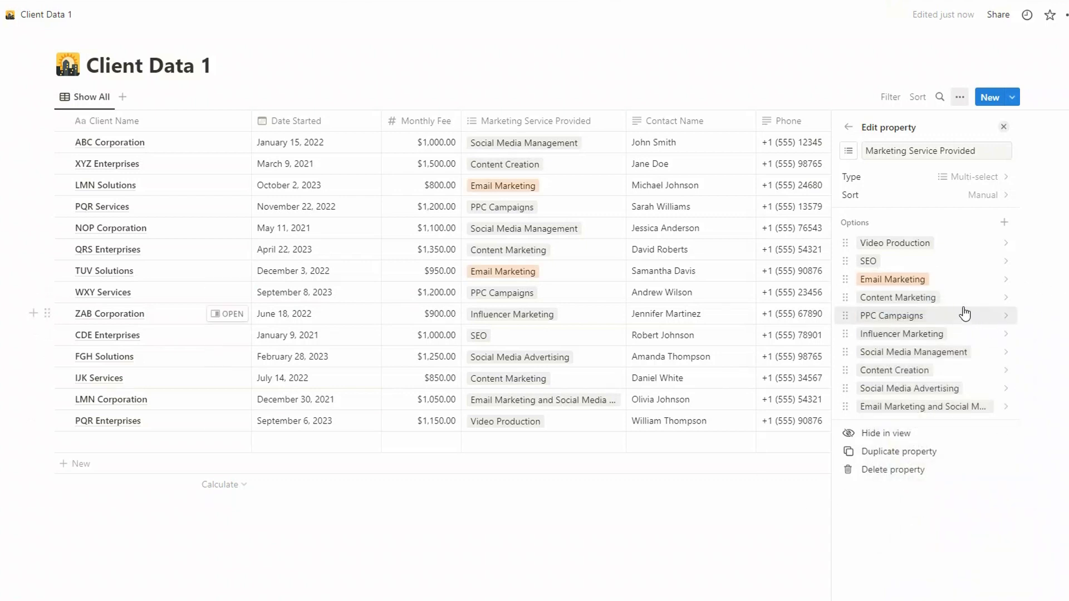
pyautogui.click(1001, 355)
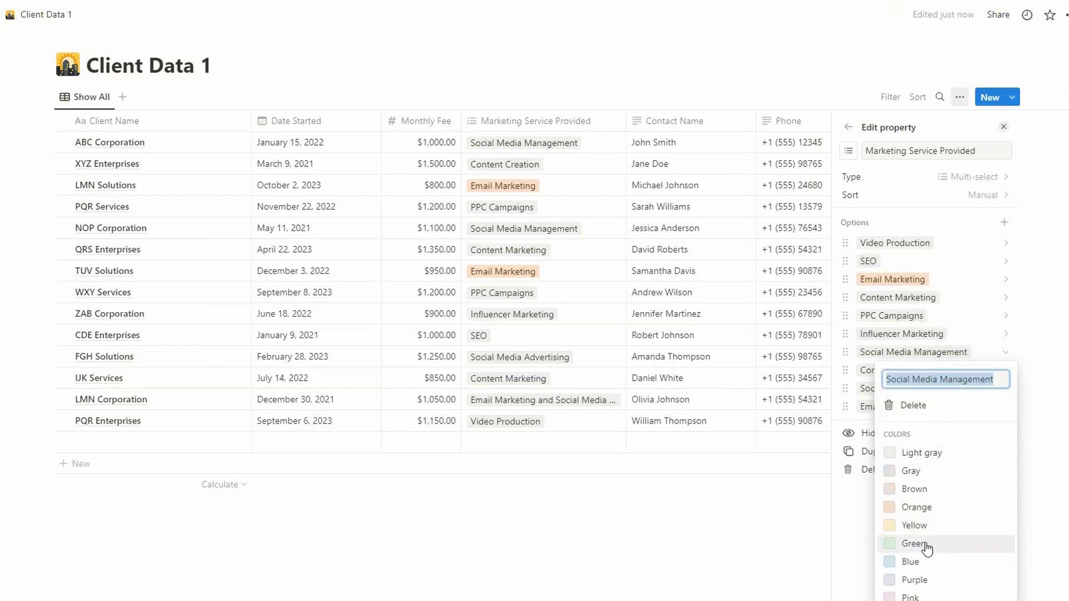
pyautogui.click(886, 548)
pyautogui.click(672, 564)
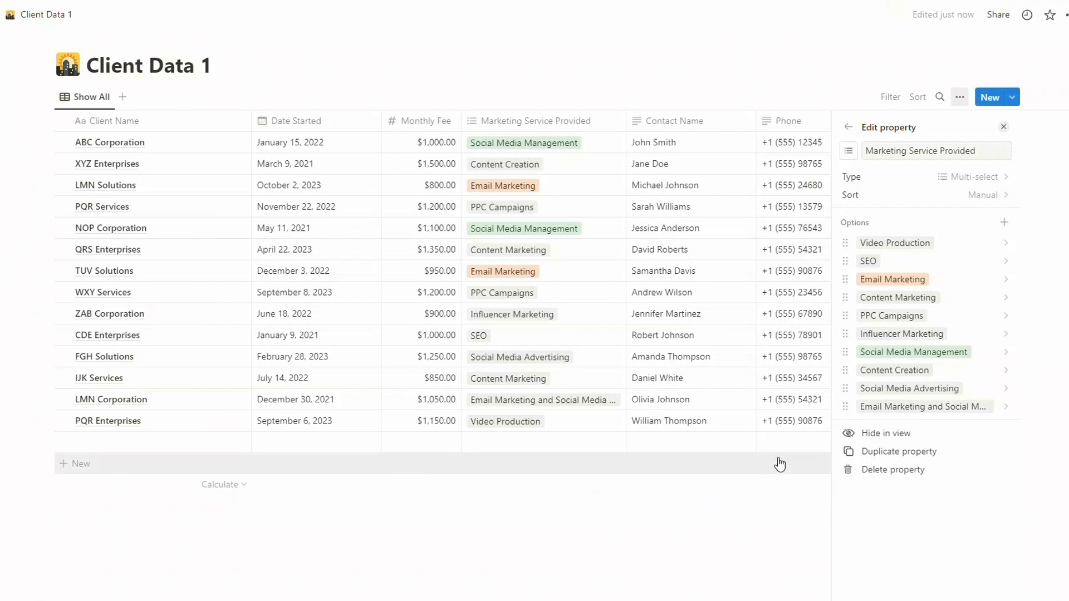
pyautogui.click(673, 123)
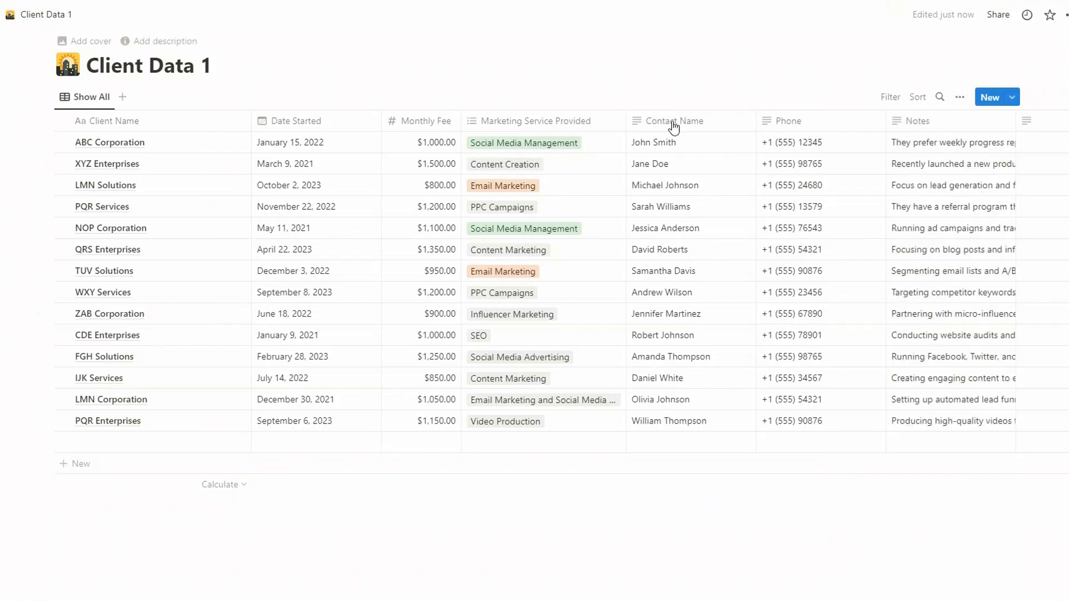
pyautogui.click(676, 122)
# Make Phone a Phone-type property and widen the Notes column to show longer notes.
pyautogui.click(683, 171)
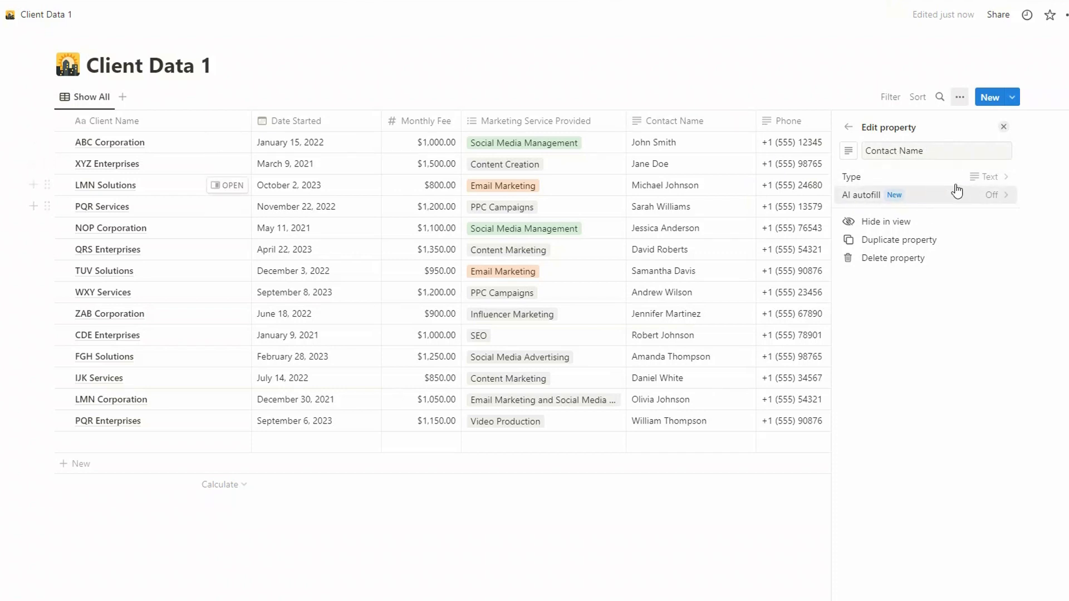
pyautogui.click(796, 129)
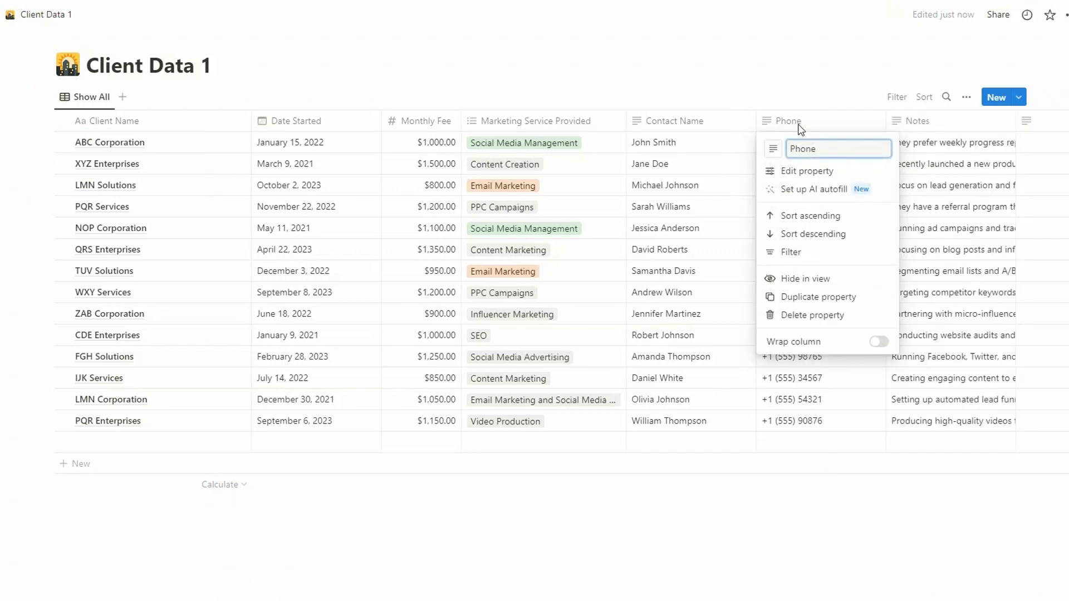
pyautogui.click(808, 171)
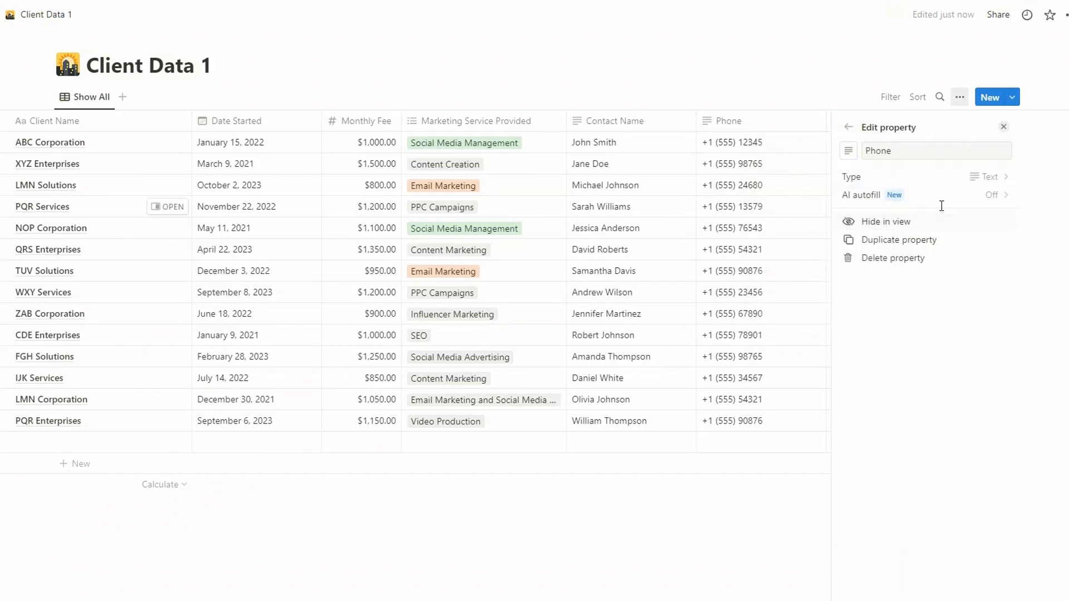
pyautogui.click(998, 183)
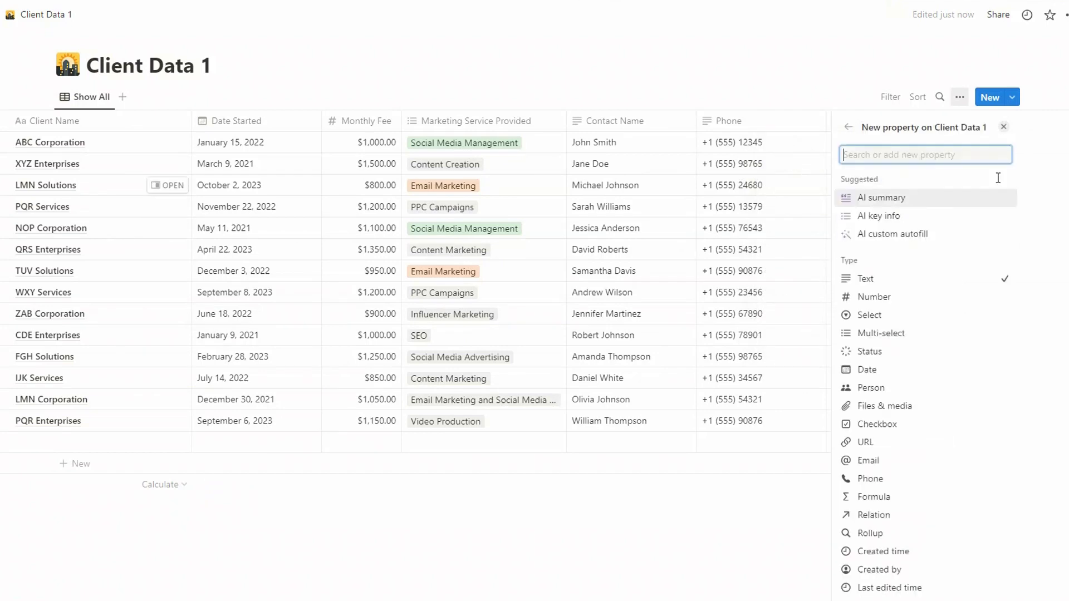
pyautogui.click(873, 487)
pyautogui.click(707, 520)
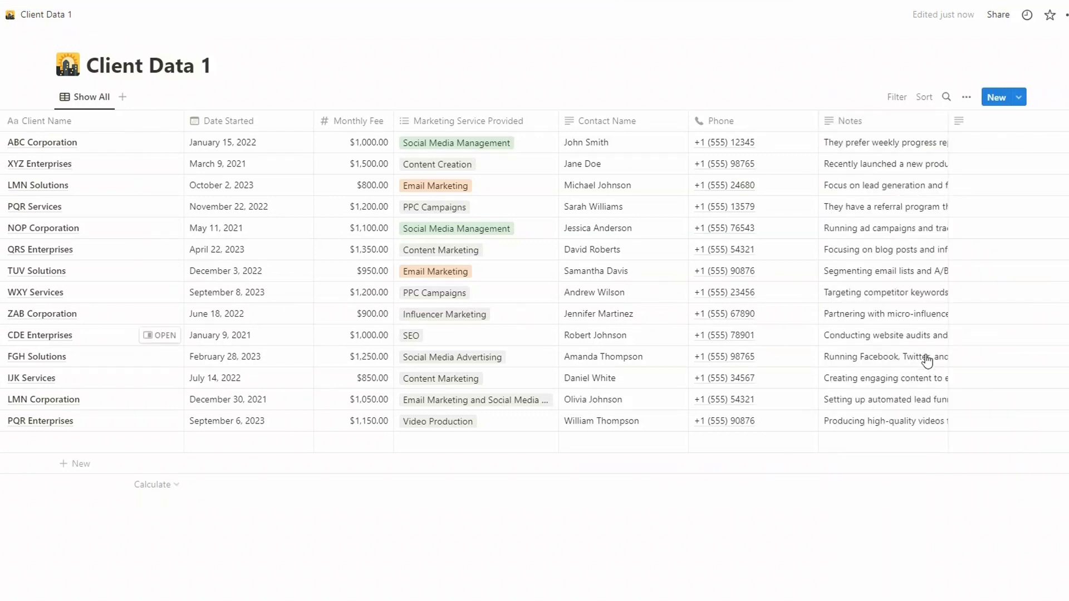
pyautogui.moveTo(948, 123); pyautogui.dragTo(1010, 122)
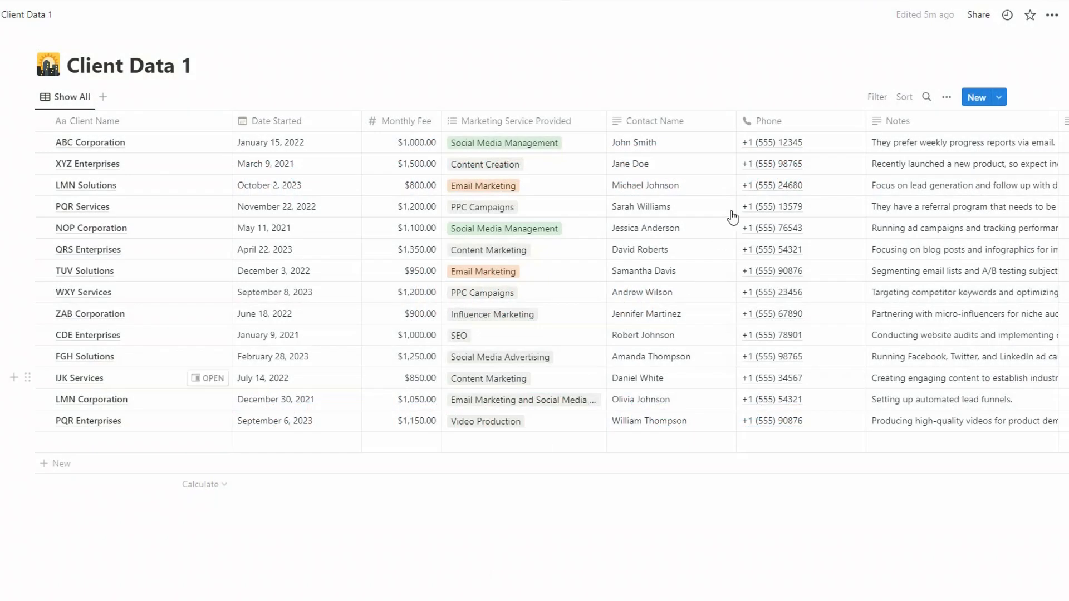
# Merge the Client file 2 CSV into Client Data 1, adding Roberts Services and Wilson Solutions.
pyautogui.click(1052, 17)
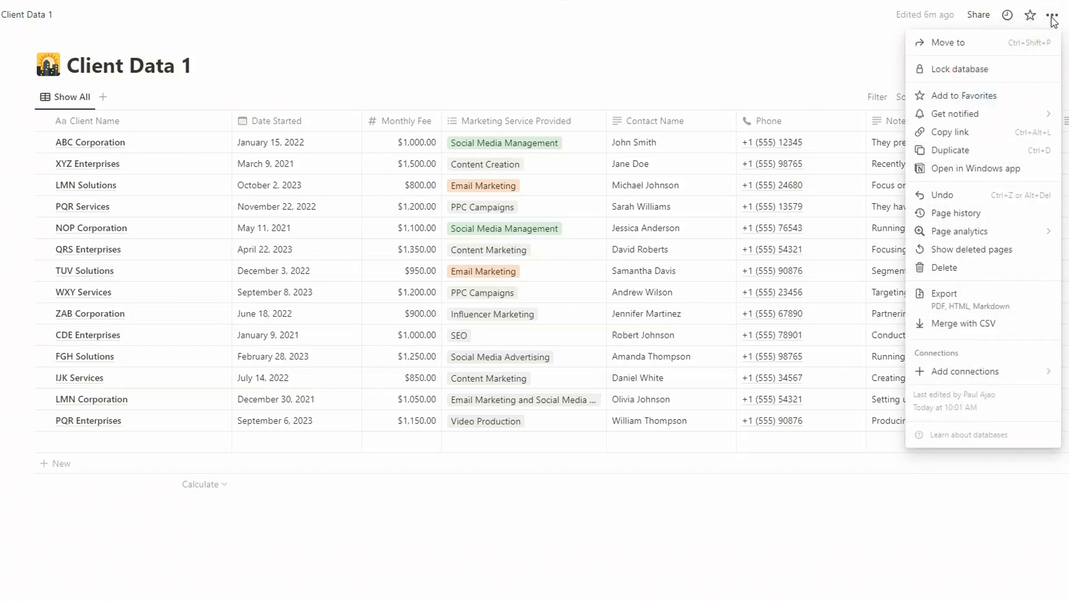
pyautogui.click(967, 328)
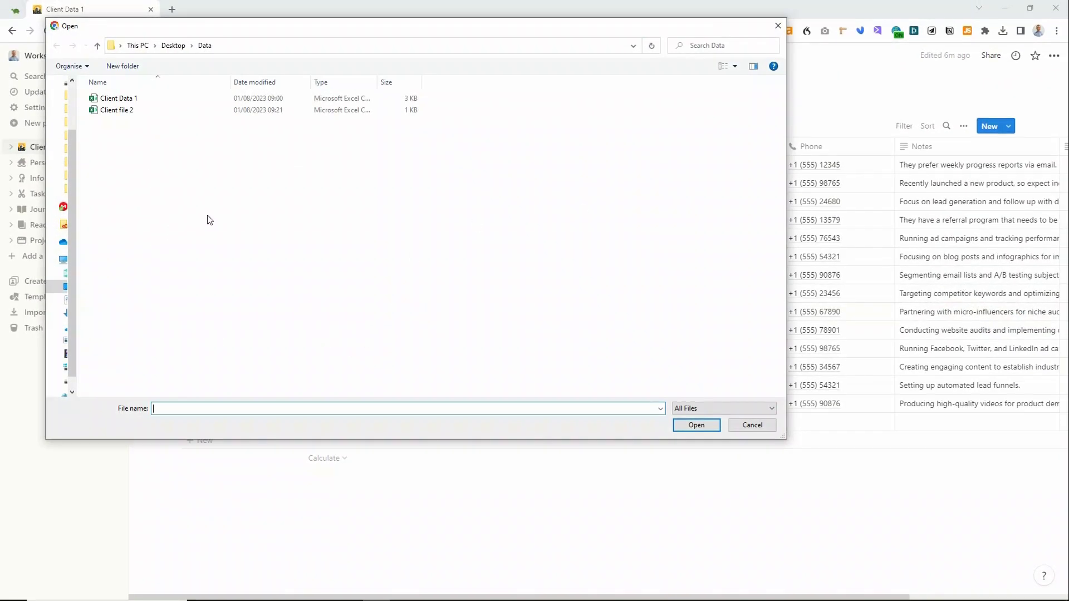
pyautogui.click(134, 116)
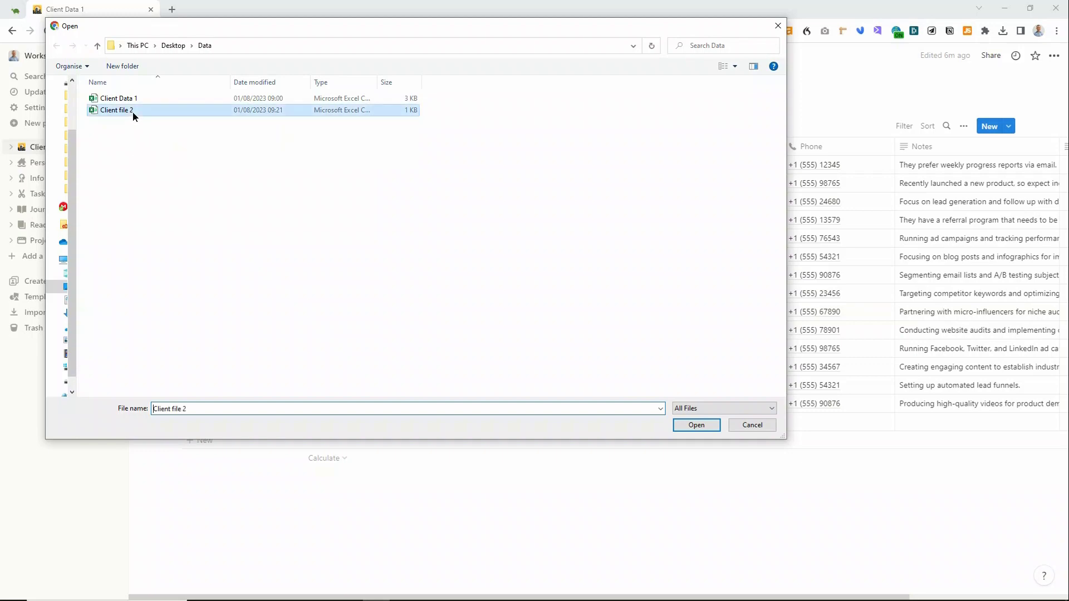
pyautogui.click(700, 425)
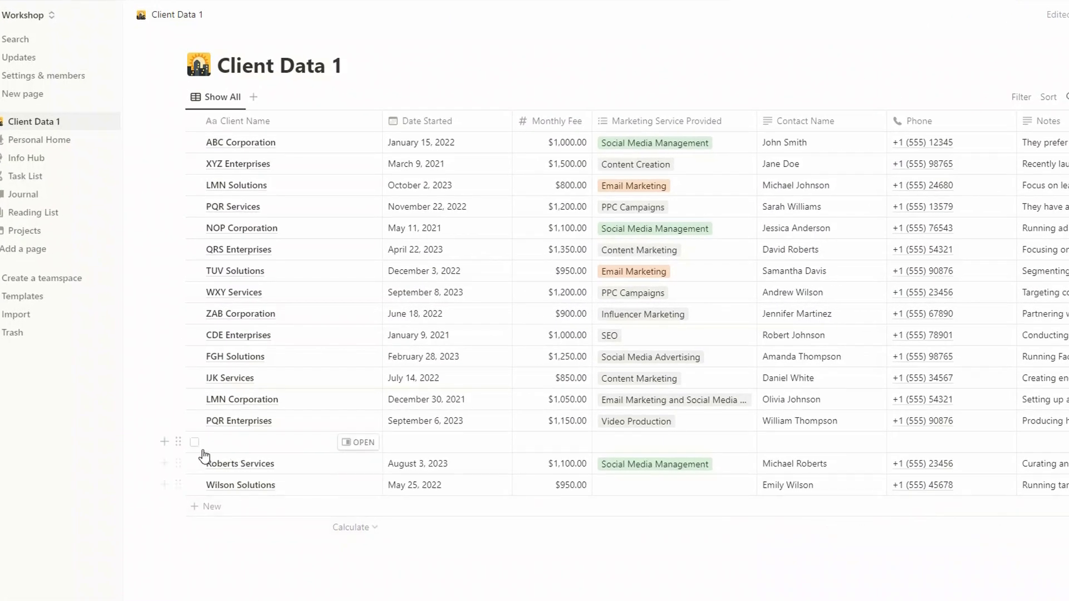
# Delete the blank row between PQR Enterprises and Roberts Services.
pyautogui.click(178, 442)
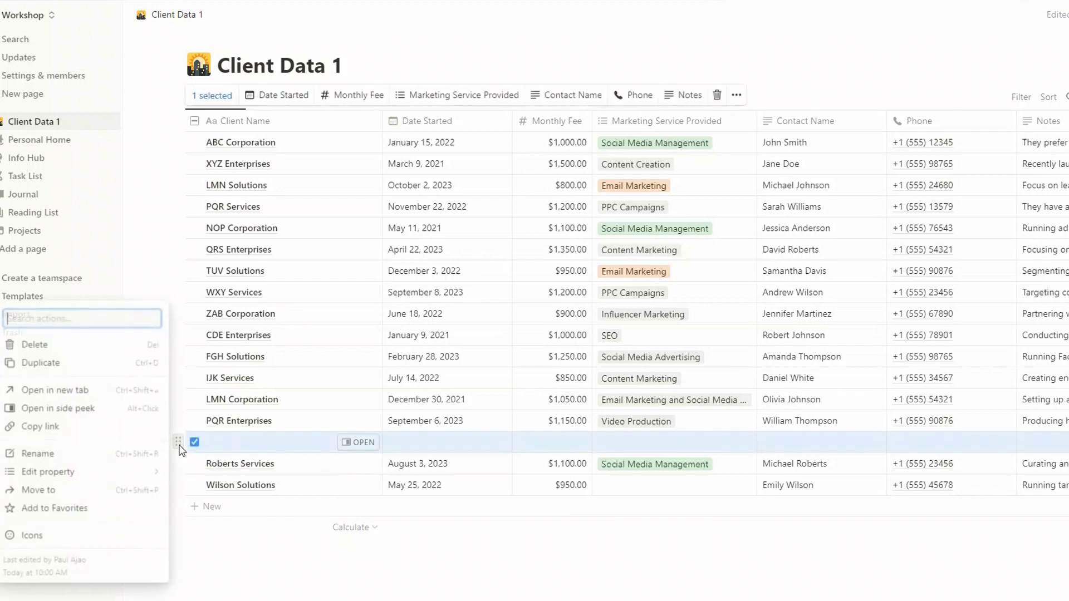
pyautogui.click(62, 350)
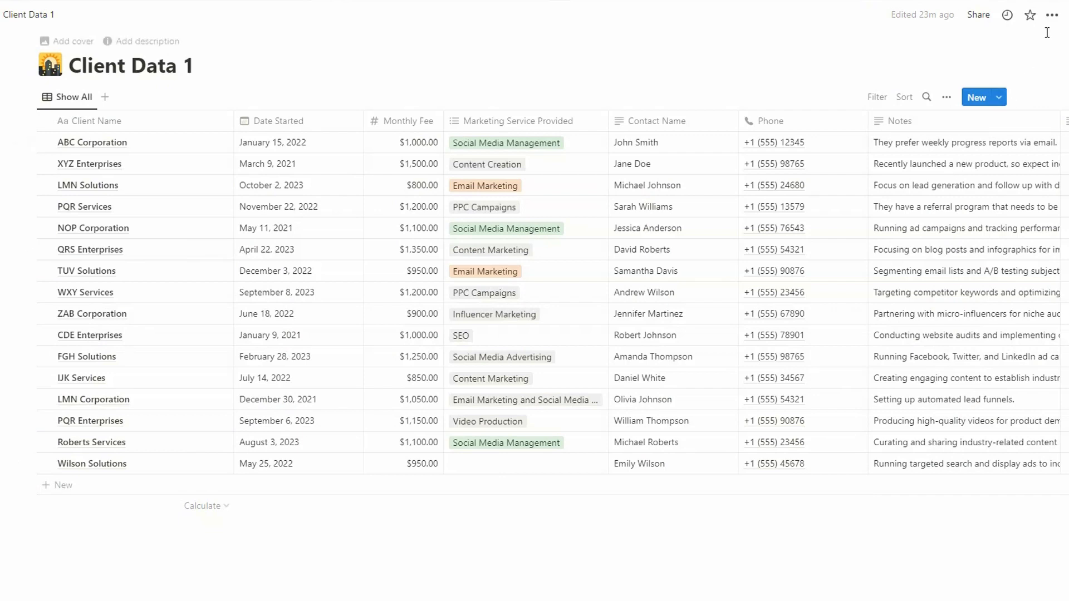
# Set the Client Data 1 export to Markdown & CSV, Current view, Everything, with subpages excluded.
pyautogui.click(1053, 23)
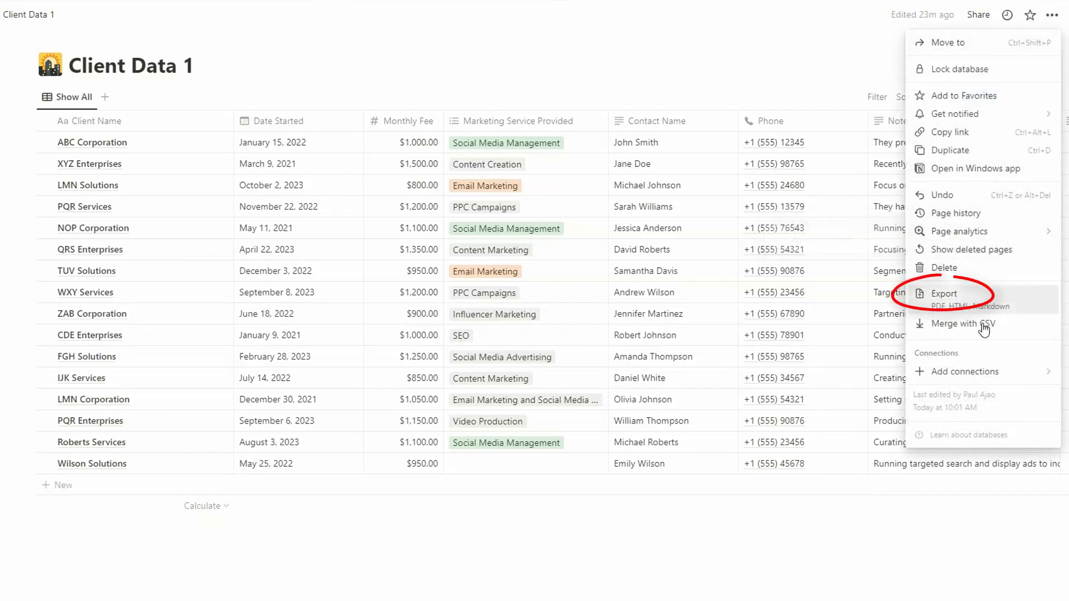
pyautogui.click(966, 301)
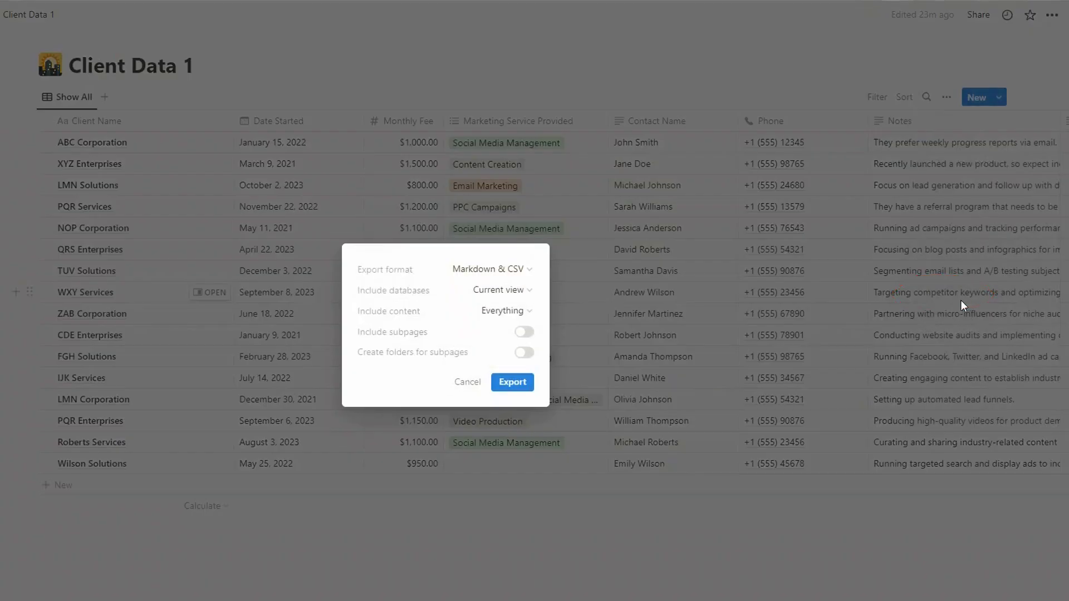
pyautogui.click(525, 273)
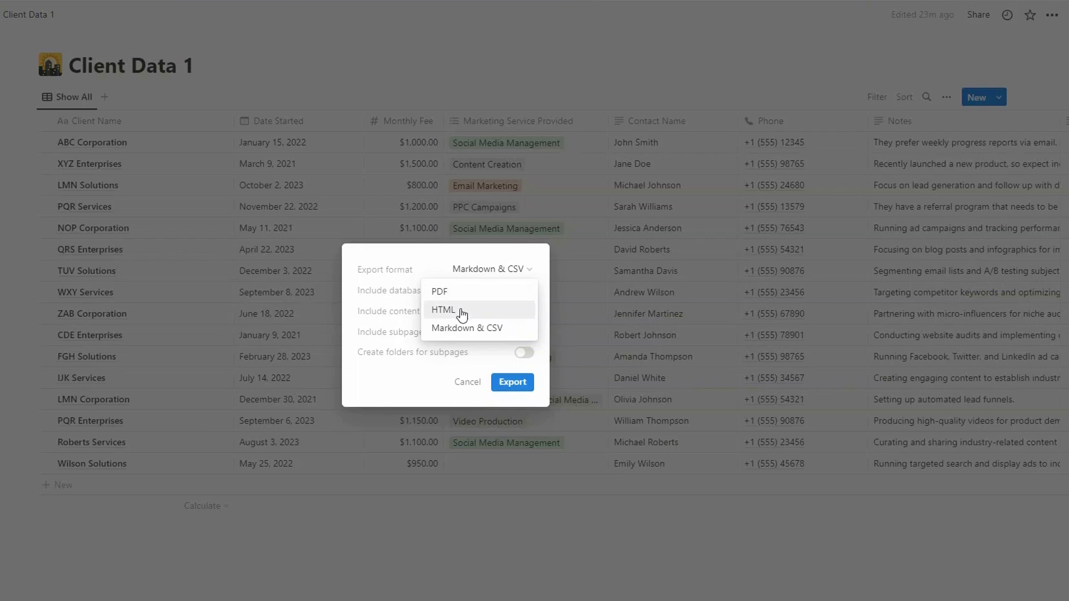
pyautogui.click(433, 259)
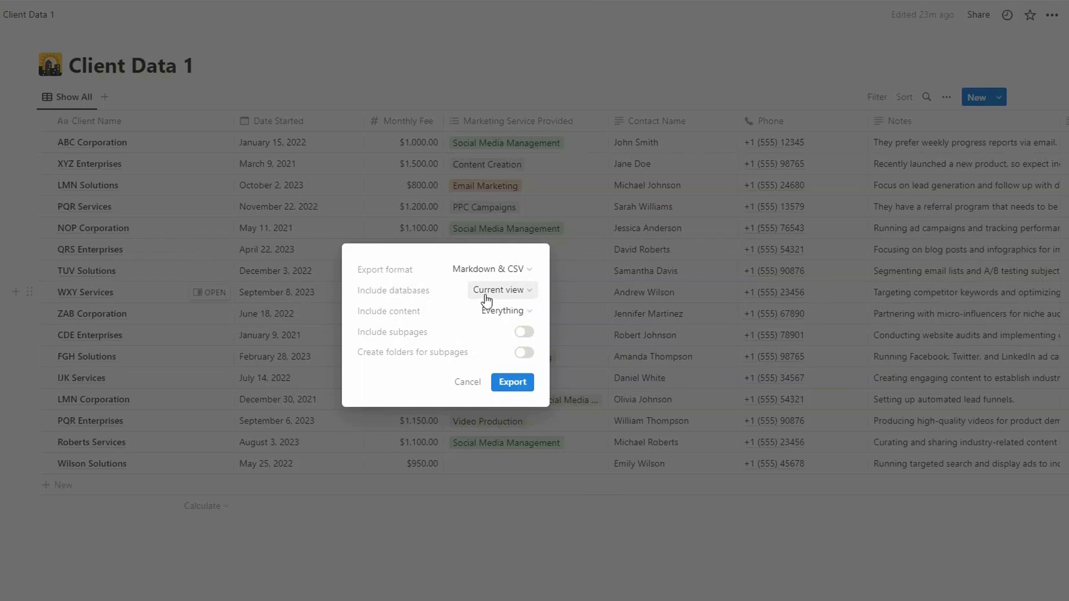
pyautogui.click(526, 292)
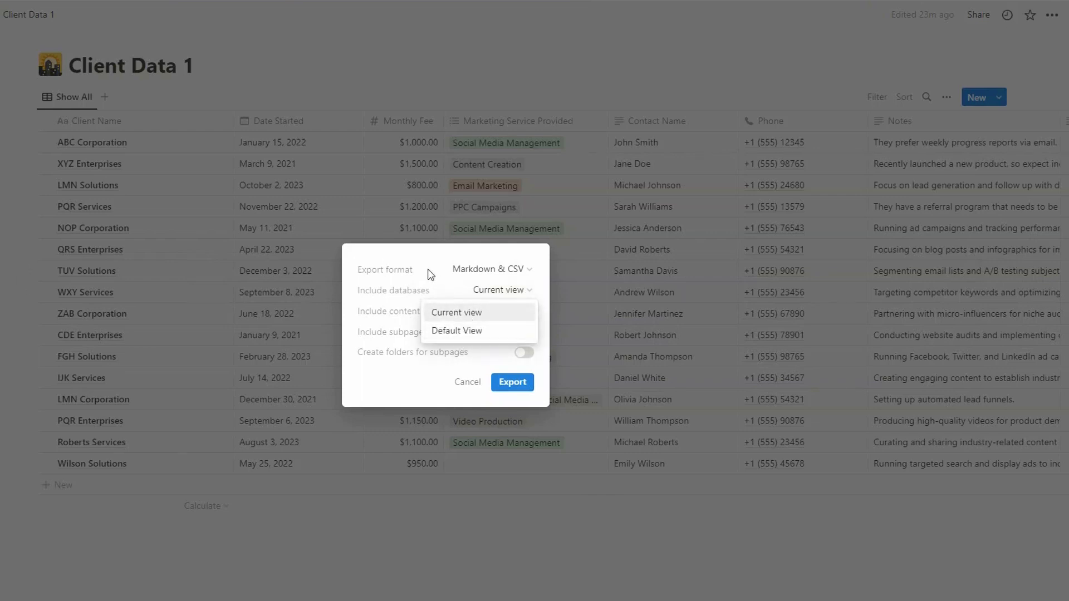
pyautogui.click(408, 259)
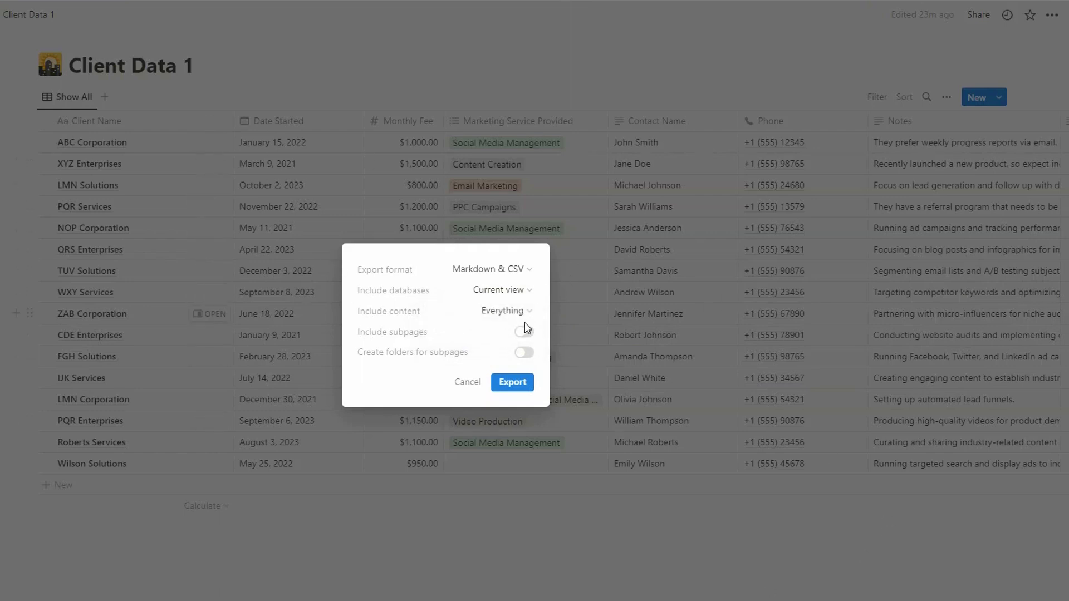
pyautogui.click(522, 320)
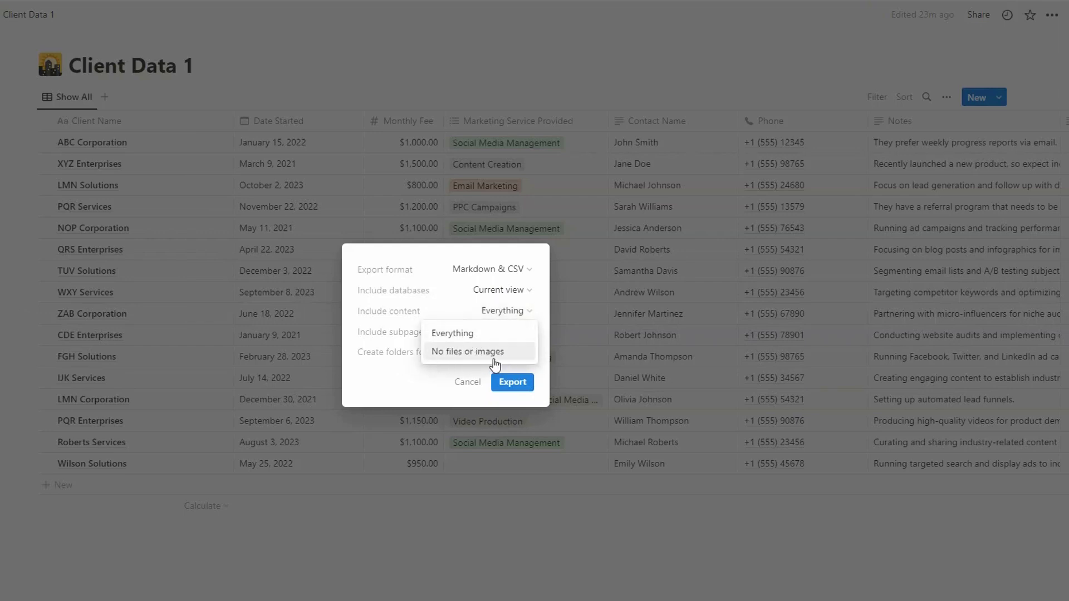
pyautogui.click(428, 269)
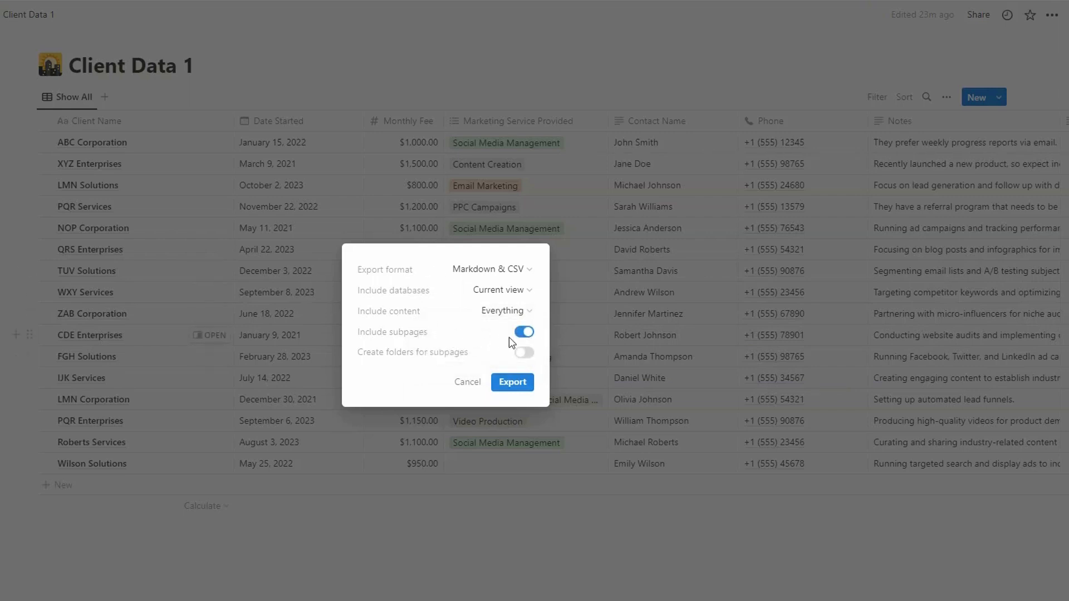
pyautogui.click(523, 333)
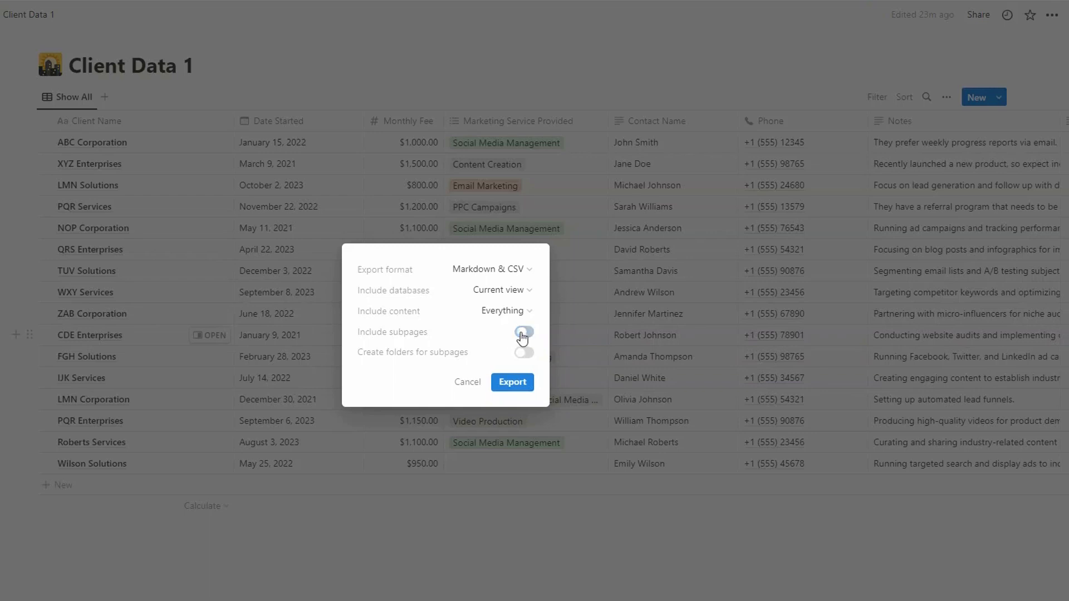
# Export the database as a zip, open its first Client Data 1 CSV in Excel, and widen column A.
pyautogui.click(512, 383)
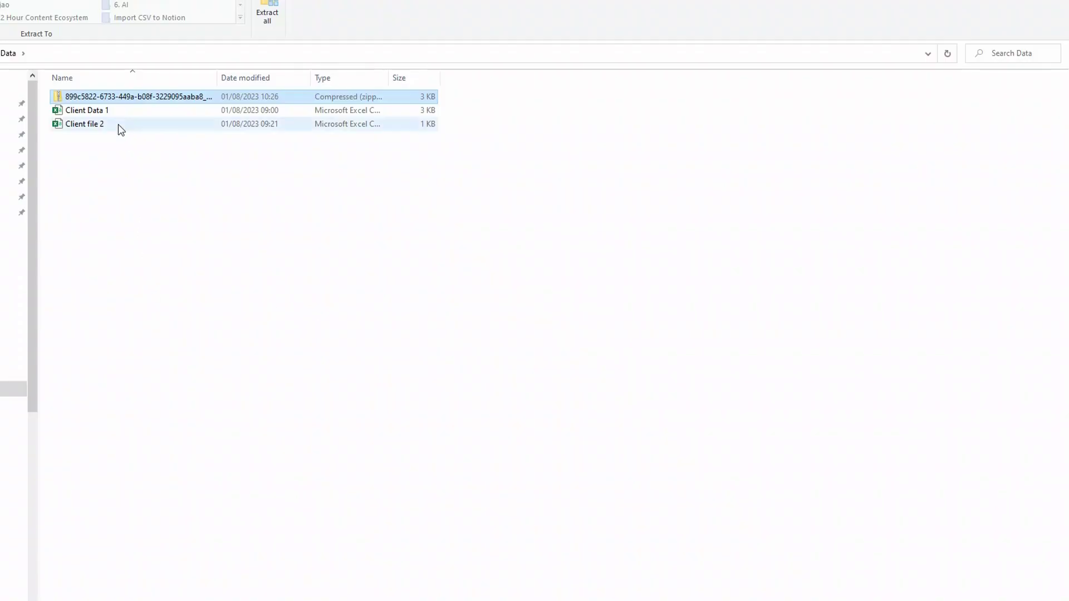
pyautogui.doubleClick(110, 98)
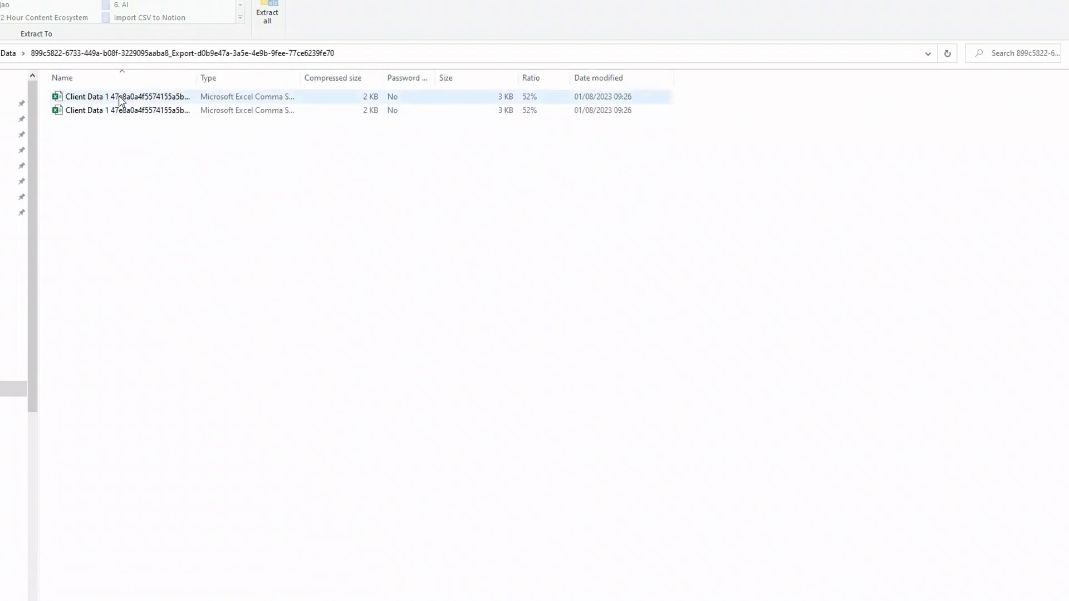
pyautogui.doubleClick(119, 98)
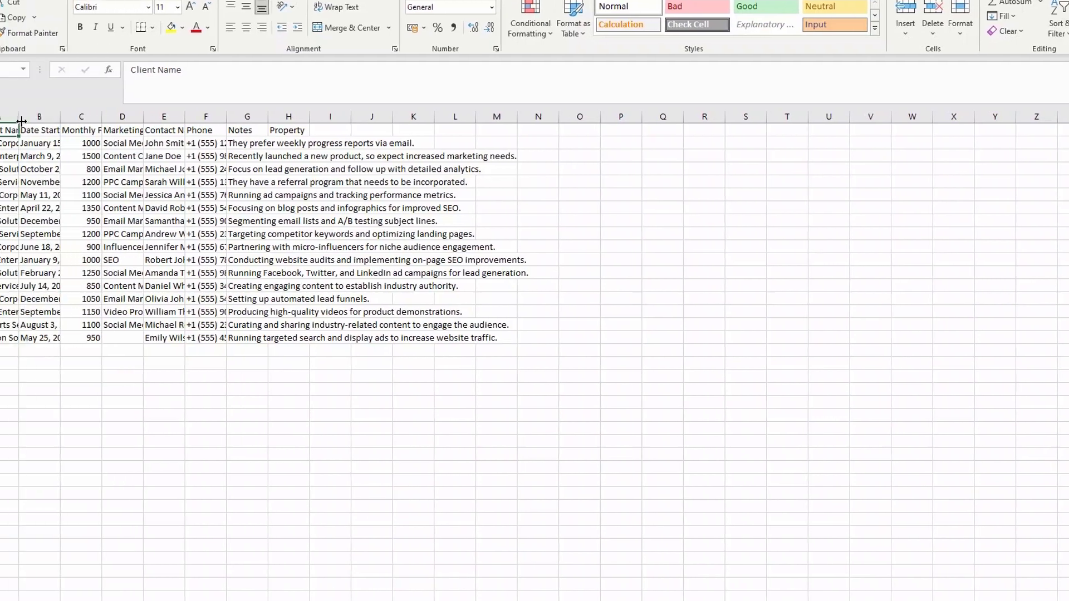
pyautogui.moveTo(26, 115); pyautogui.dragTo(348, 114)
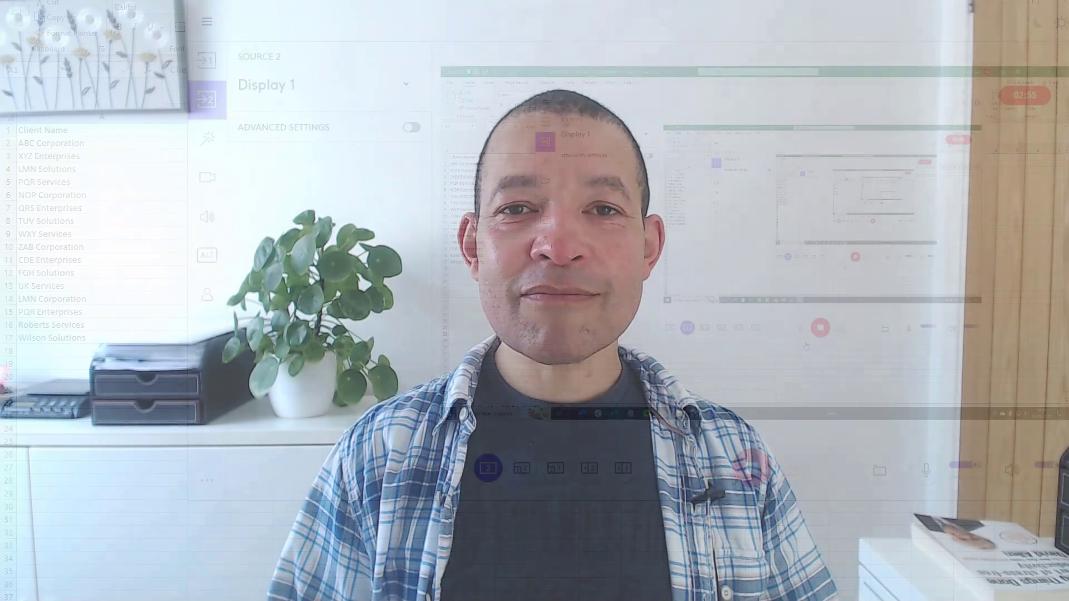